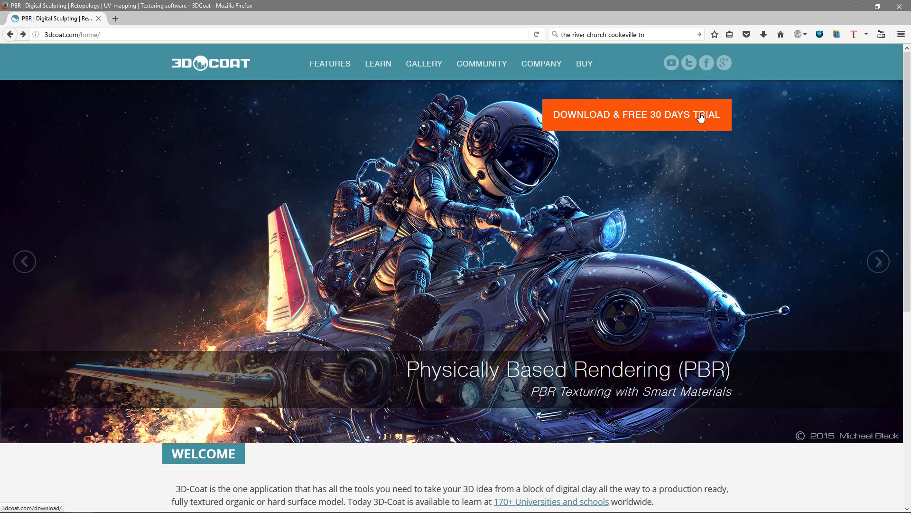
- Open the download page of the 3D-Coat website
{"action": "middle_click", "coordinate": [116, 251]}
{"action": "left_click", "coordinate": [132, 315]}
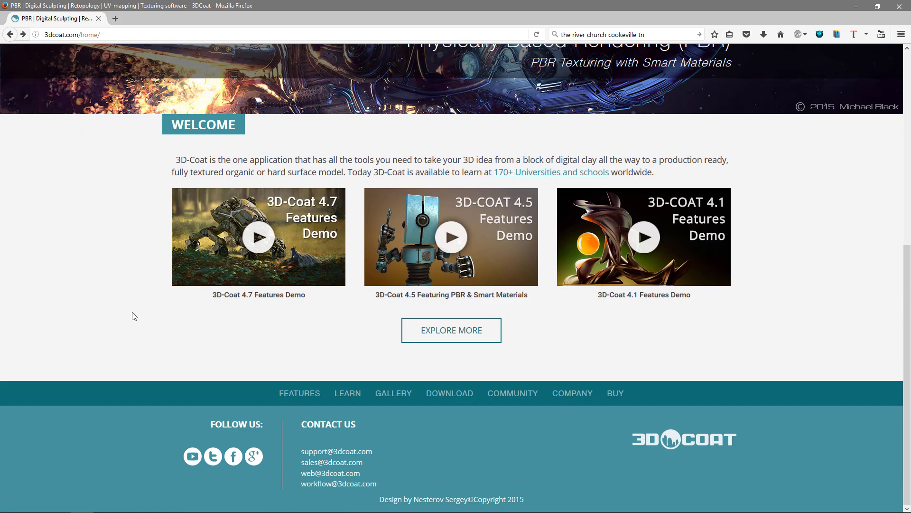
{"action": "left_click", "coordinate": [451, 394]}
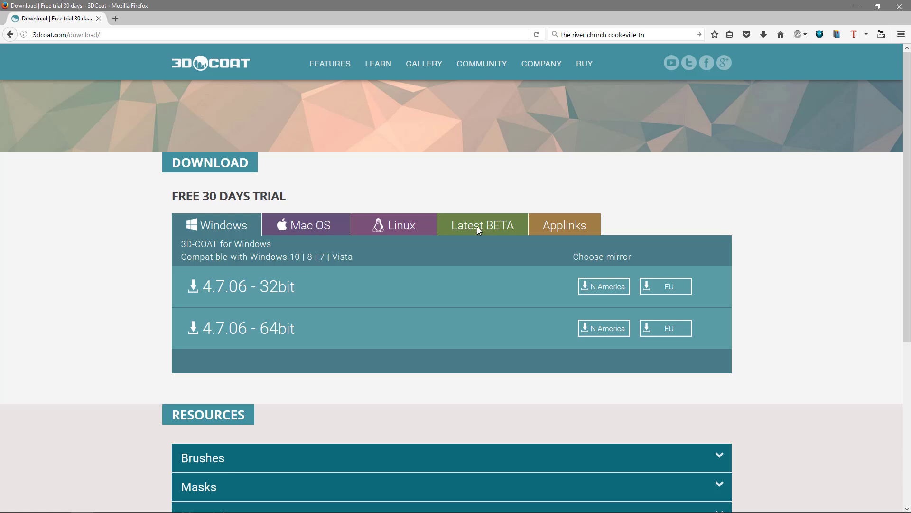
- Open the first page of the 3D-Coat 4.7 beta testing thread in the community forum's New Releases and Betas section
{"action": "left_click", "coordinate": [484, 68]}
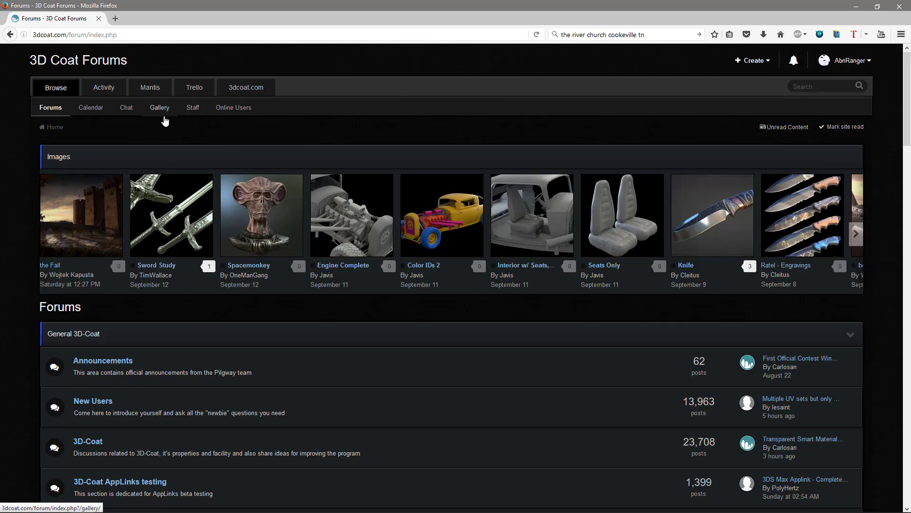
{"action": "scroll", "coordinate": [323, 340], "scroll_direction": "down", "scroll_amount": 5}
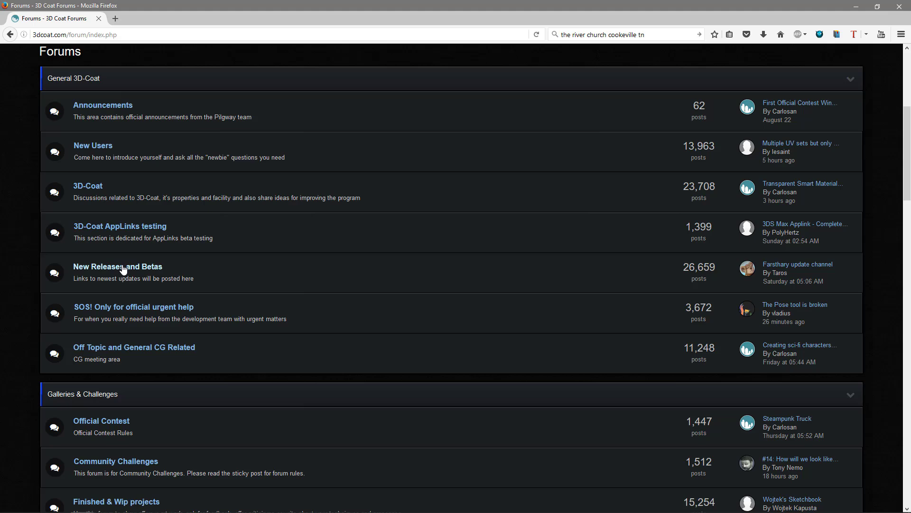
{"action": "left_click", "coordinate": [114, 269]}
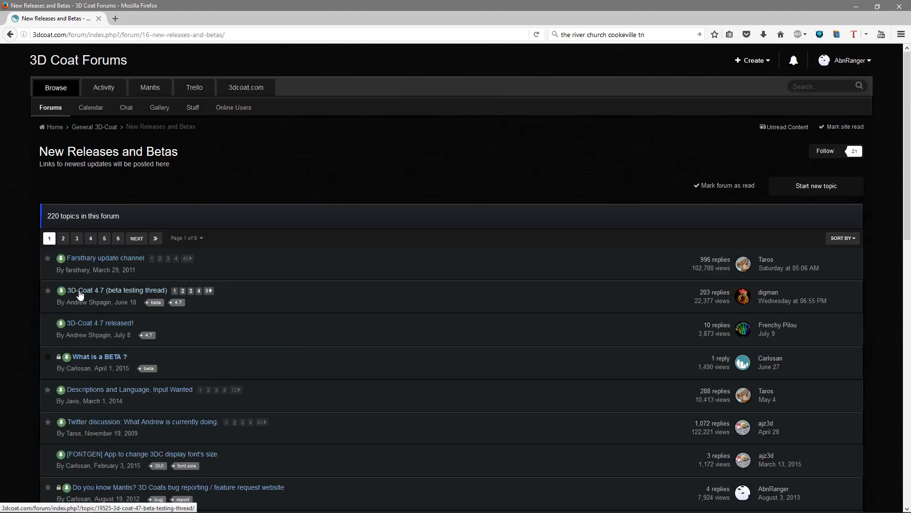
{"action": "mouse_move", "coordinate": [96, 295]}
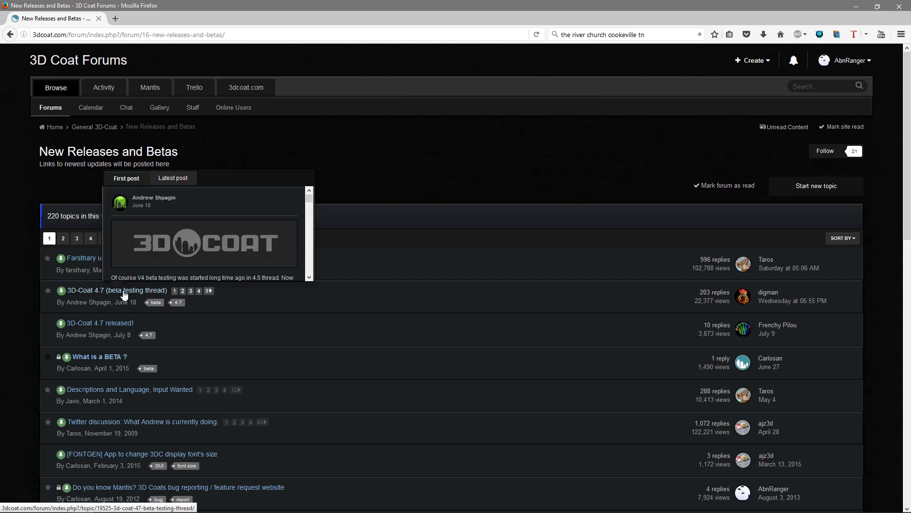
{"action": "left_click", "coordinate": [174, 294]}
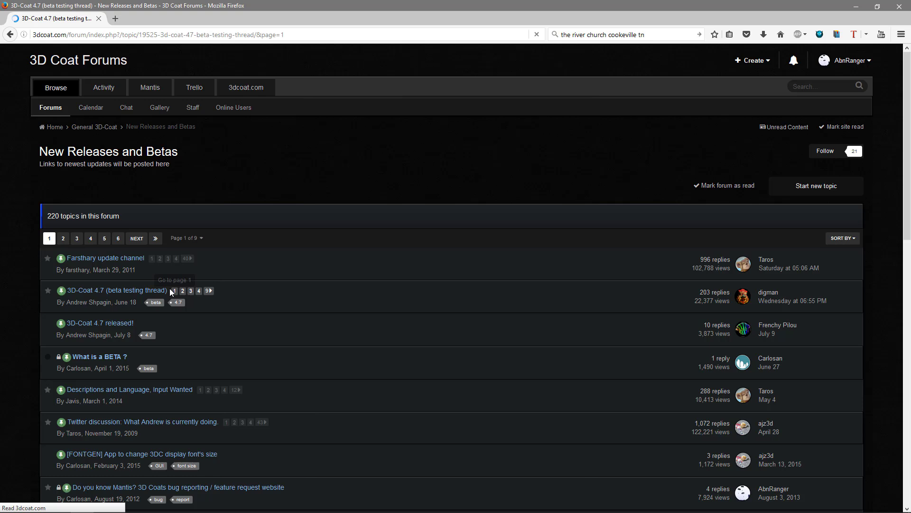
- Examine the build download links in the beta thread's first post, including the Google Drive mirror, and close the mirror
{"action": "middle_click", "coordinate": [36, 228]}
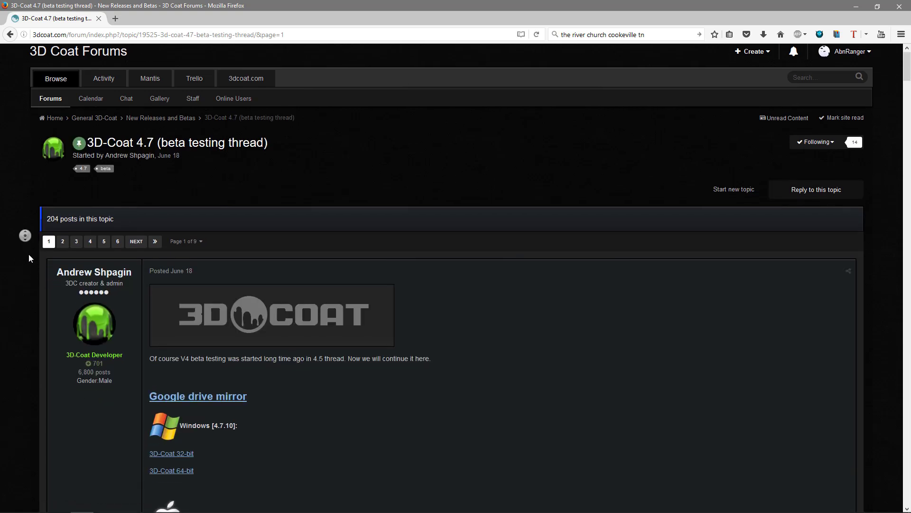
{"action": "middle_click", "coordinate": [36, 232]}
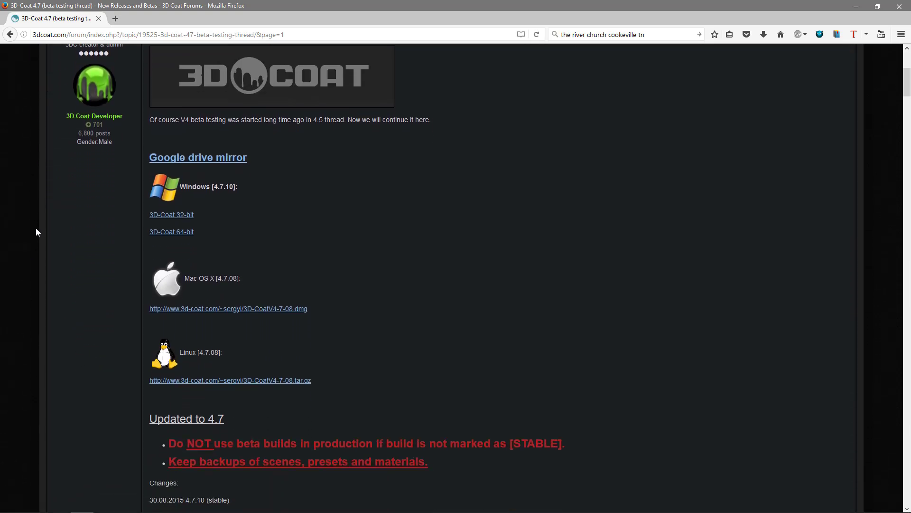
{"action": "left_click", "coordinate": [202, 159]}
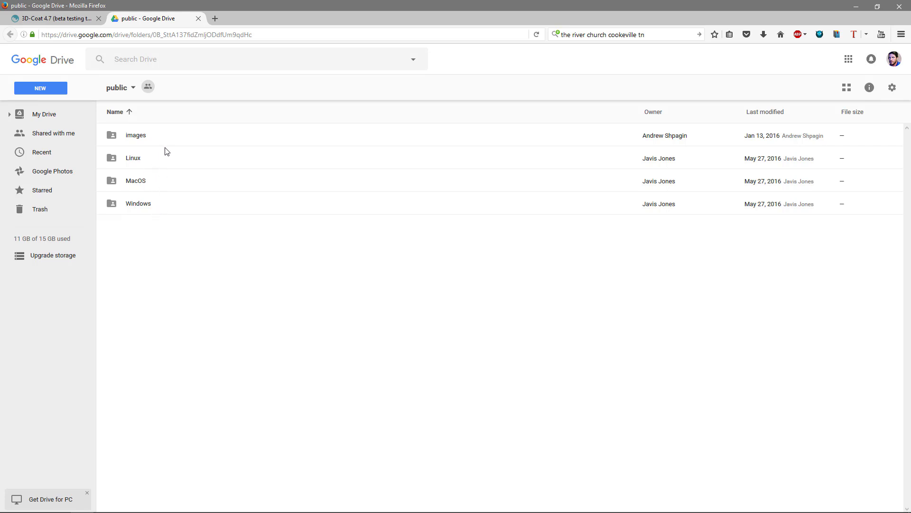
{"action": "left_click", "coordinate": [198, 19]}
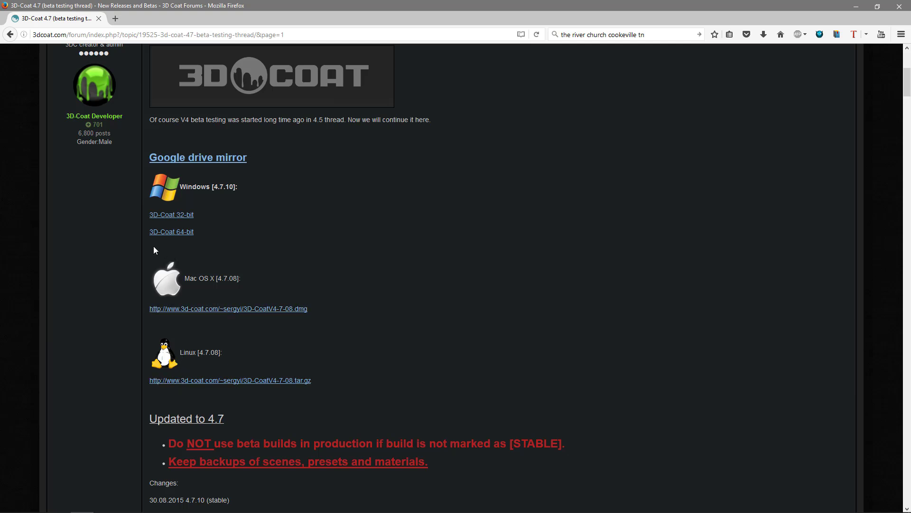
{"action": "left_click", "coordinate": [167, 233]}
- Switch to File Explorer and launch the 3d-Coat-V4_7-09-64.exe installer from the 3D Coat builds folder
{"action": "mouse_move", "coordinate": [90, 510]}
{"action": "left_click", "coordinate": [36, 503]}
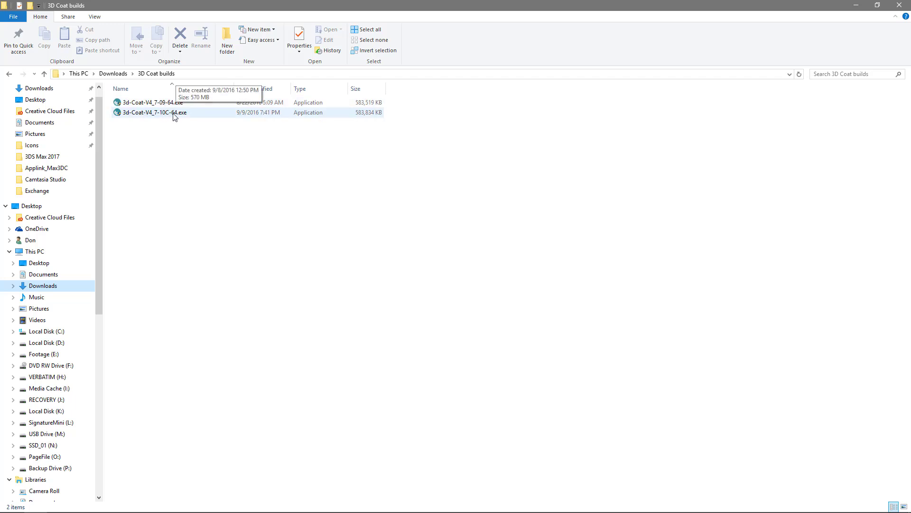
{"action": "left_click", "coordinate": [147, 105]}
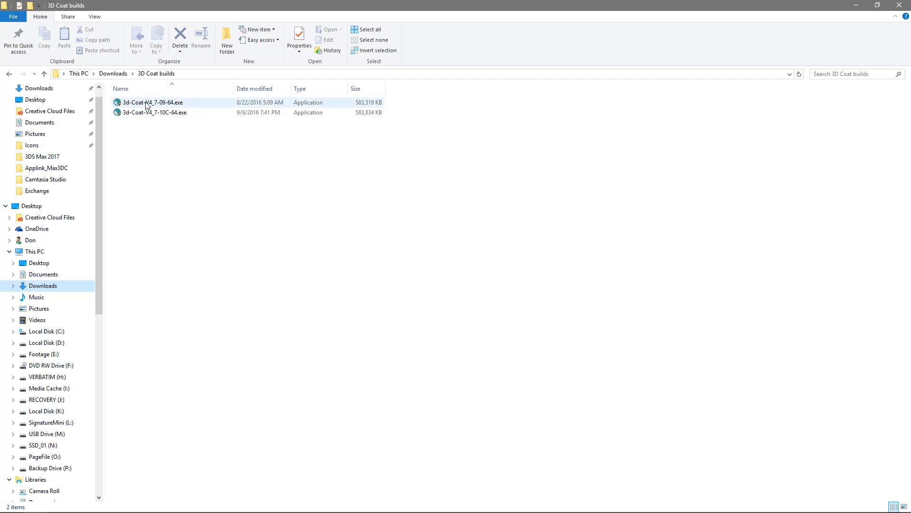
{"action": "double_click", "coordinate": [151, 105]}
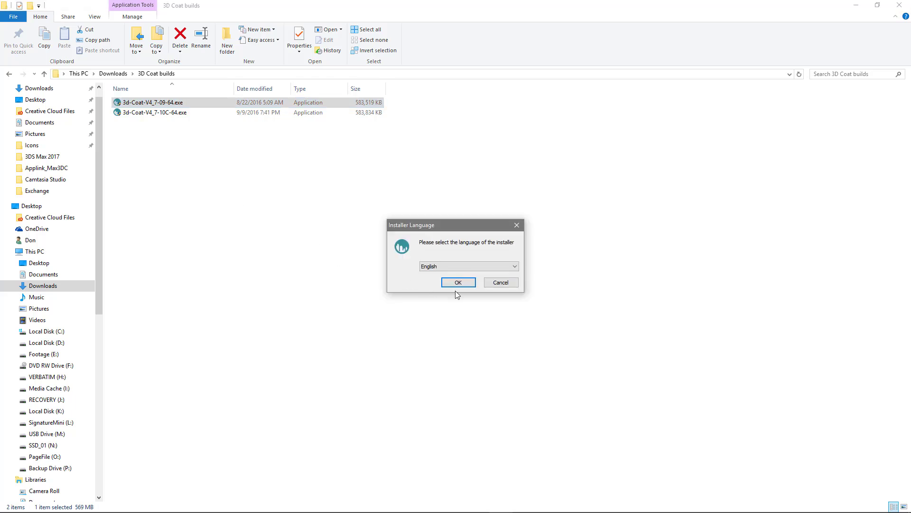
- Accept English as the installer language and install to the default destination, C:\Program Files\3D-Coat-V4.7.09
{"action": "left_click", "coordinate": [457, 283]}
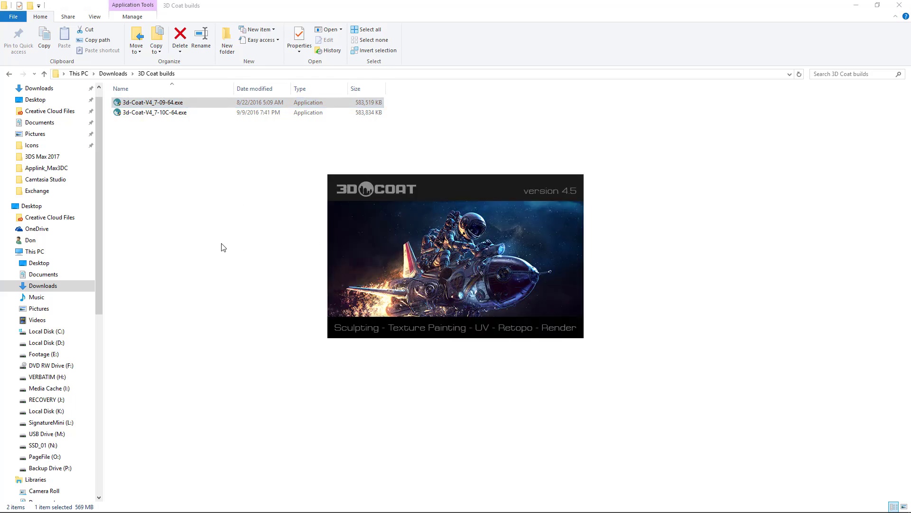
{"action": "left_click", "coordinate": [527, 348]}
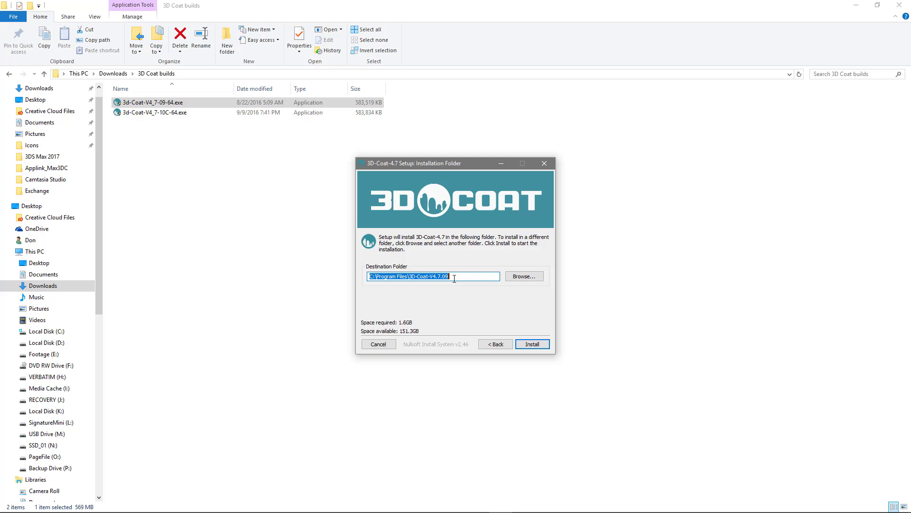
{"action": "left_click", "coordinate": [534, 347]}
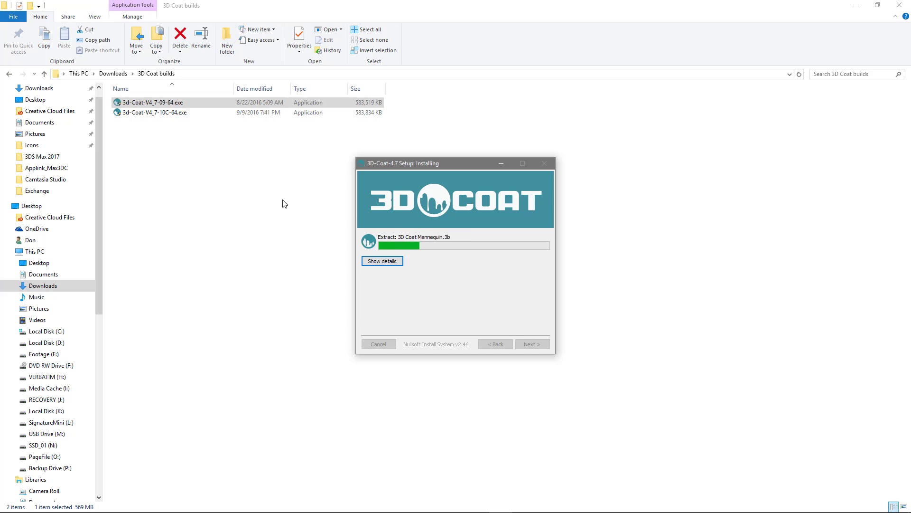
- Open the Program Files folder on Local Disk (C:) in File Explorer
{"action": "left_click", "coordinate": [46, 331]}
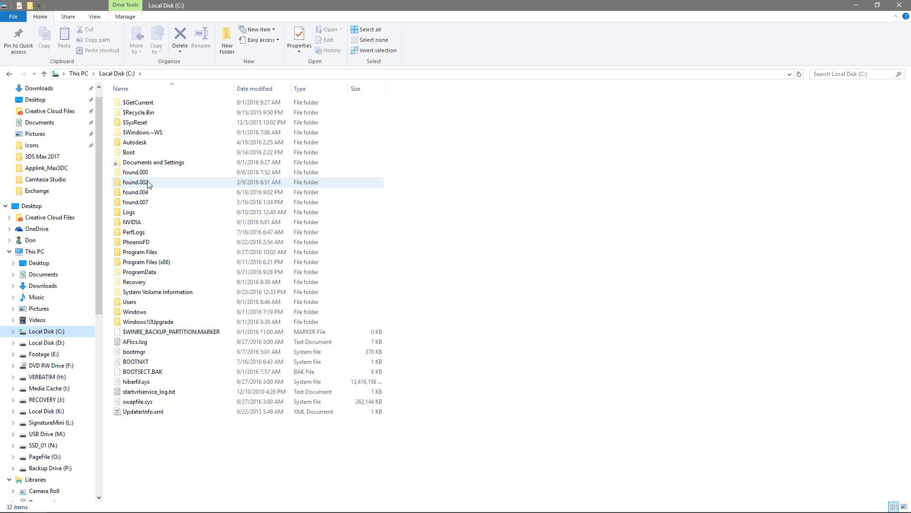
{"action": "double_click", "coordinate": [140, 251]}
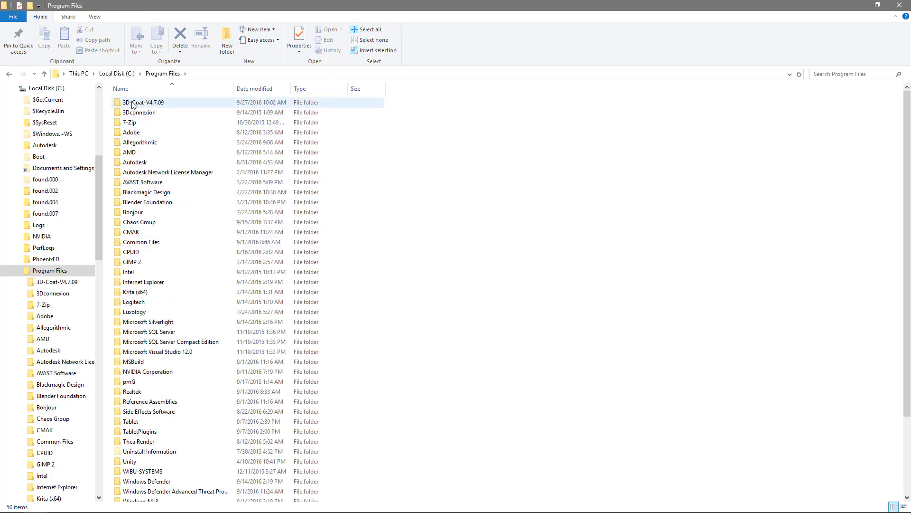
- Bring the 3D-Coat setup window back to the front and close it once the installation completes
{"action": "mouse_move", "coordinate": [431, 503]}
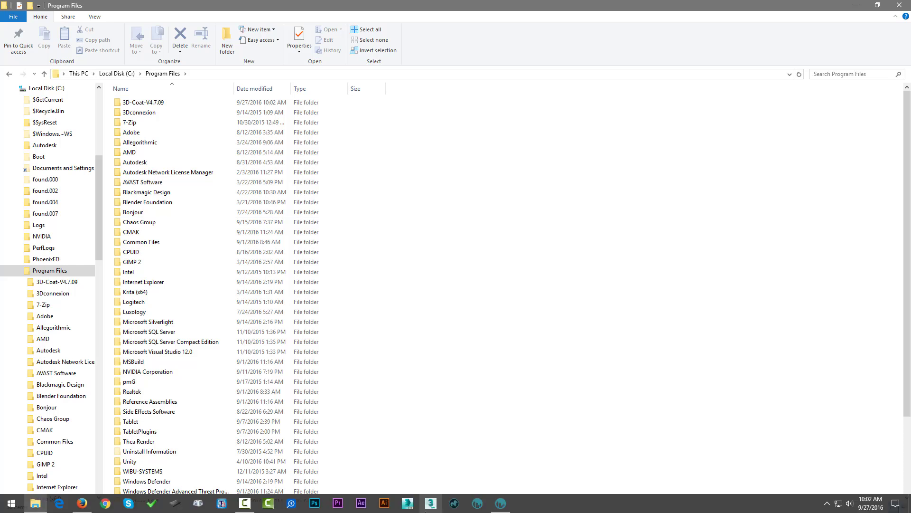
{"action": "left_click", "coordinate": [501, 503]}
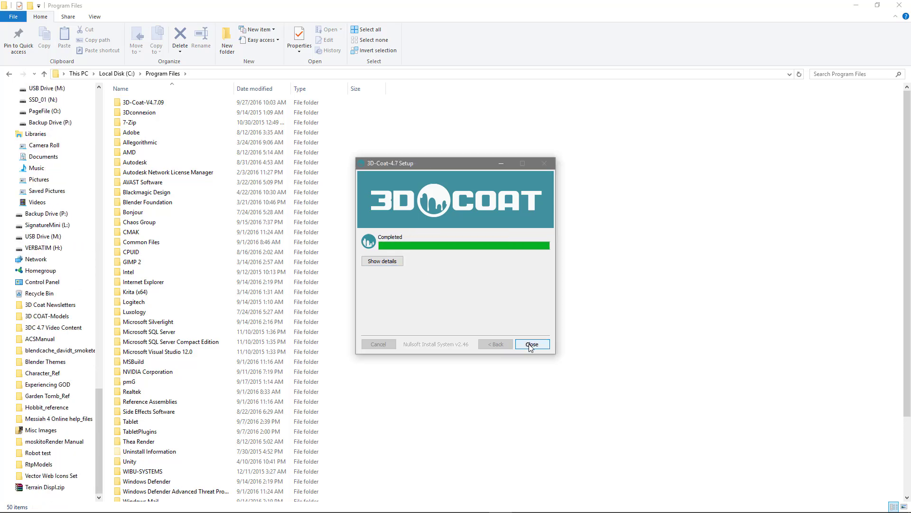
{"action": "left_click", "coordinate": [531, 344]}
{"action": "left_click", "coordinate": [531, 344]}
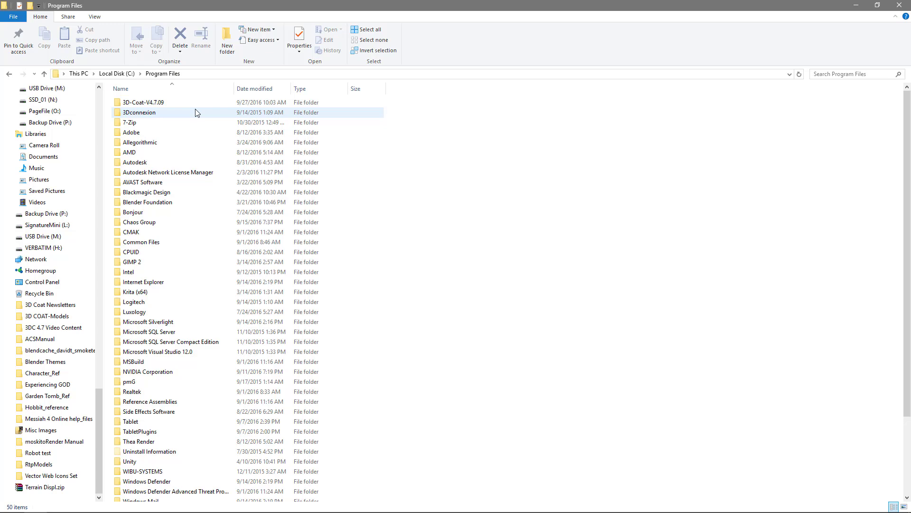
- Open the 3D-Coat-V4.7.09 folder and view the Send to destinations for 3D-CoatDX64C.exe without choosing one
{"action": "double_click", "coordinate": [137, 103]}
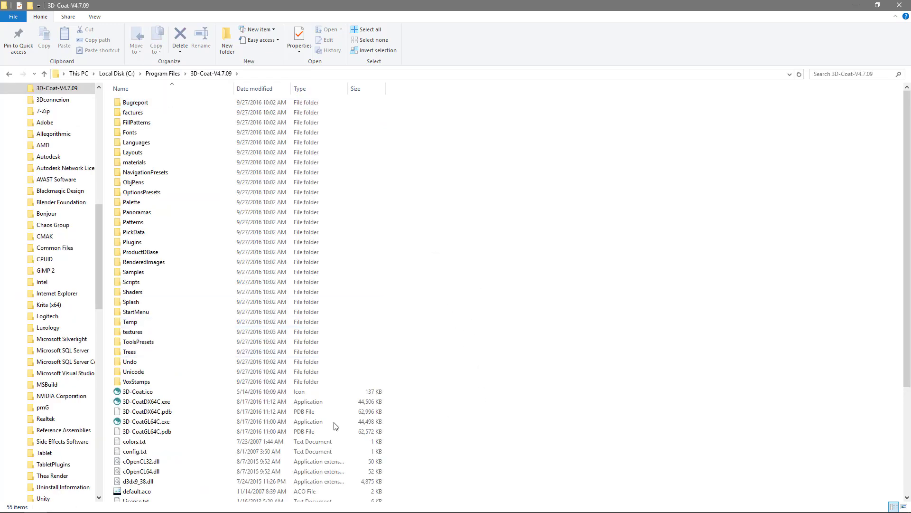
{"action": "right_click", "coordinate": [146, 404]}
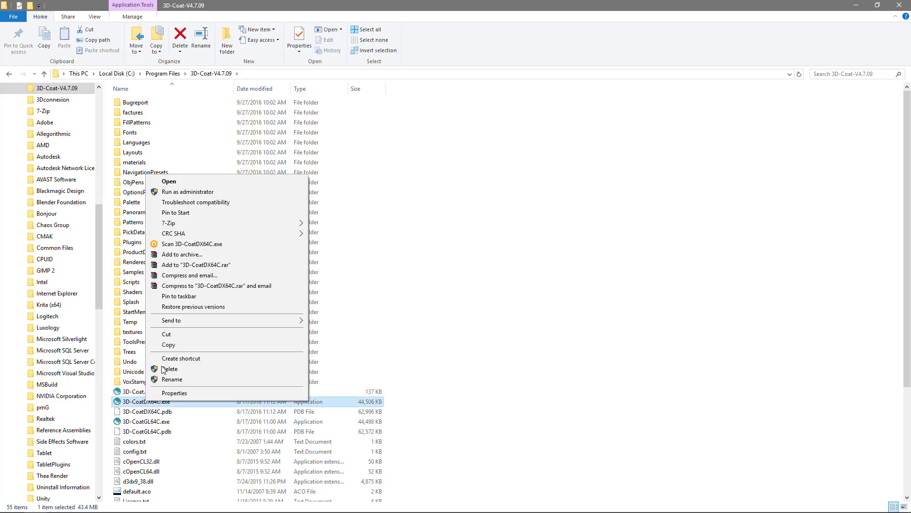
{"action": "mouse_move", "coordinate": [186, 326]}
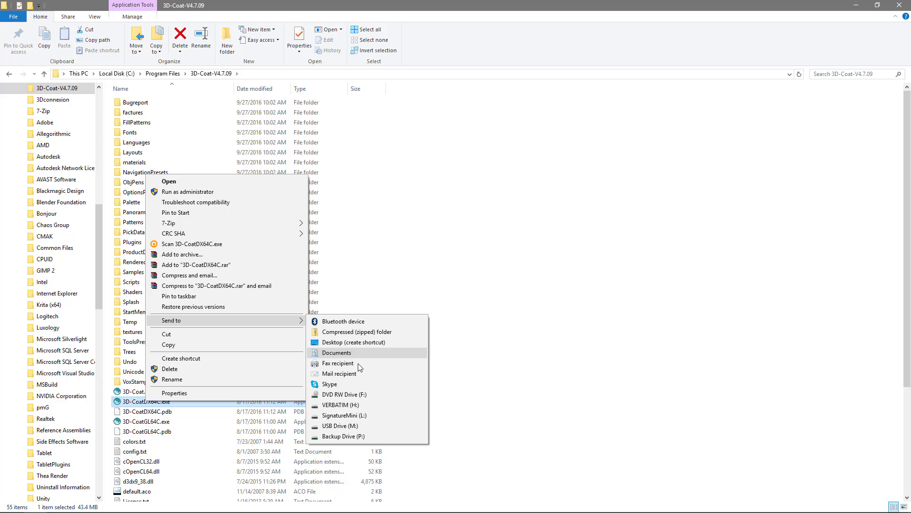
{"action": "left_click", "coordinate": [564, 373]}
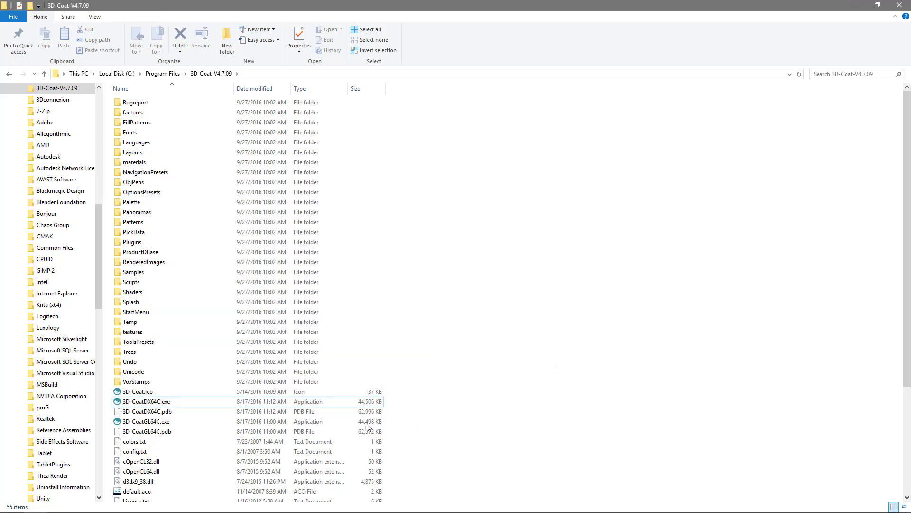
{"action": "mouse_move", "coordinate": [490, 509]}
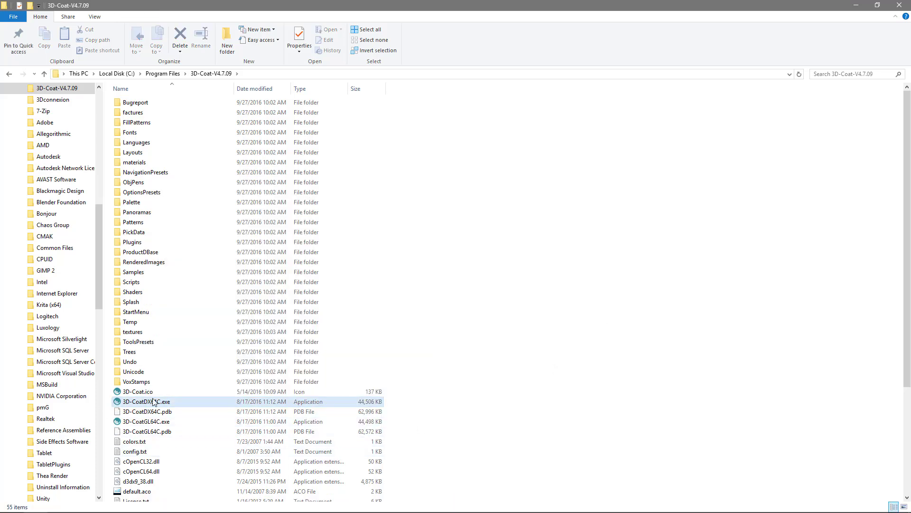
- Return to the 3D Coat builds folder and compare the 4.7.09 and 4.7.10C 64-bit installer files
{"action": "left_click", "coordinate": [8, 73]}
{"action": "left_click", "coordinate": [9, 73]}
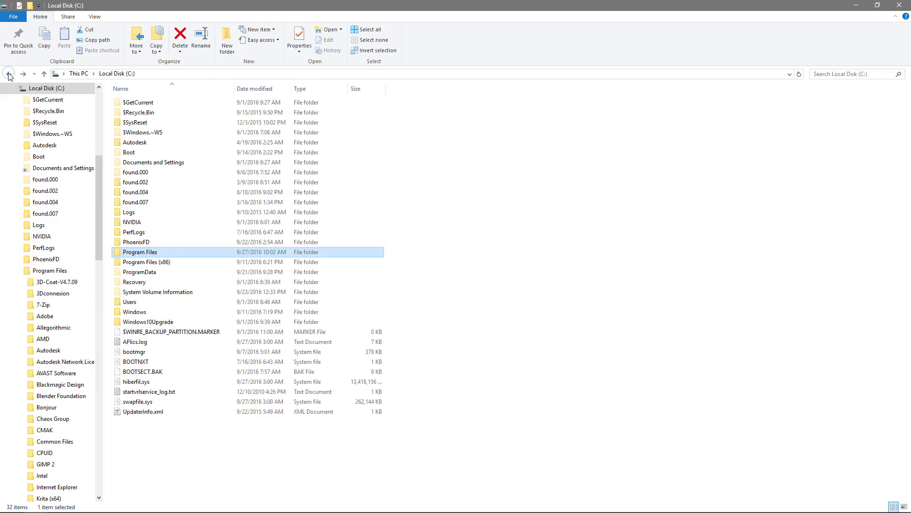
{"action": "left_click", "coordinate": [8, 74]}
{"action": "left_click", "coordinate": [151, 122]}
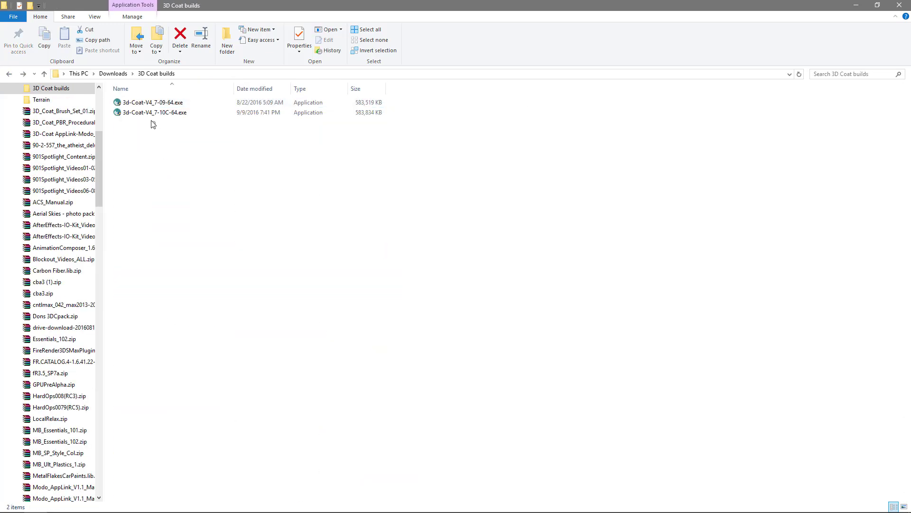
{"action": "left_click", "coordinate": [154, 116]}
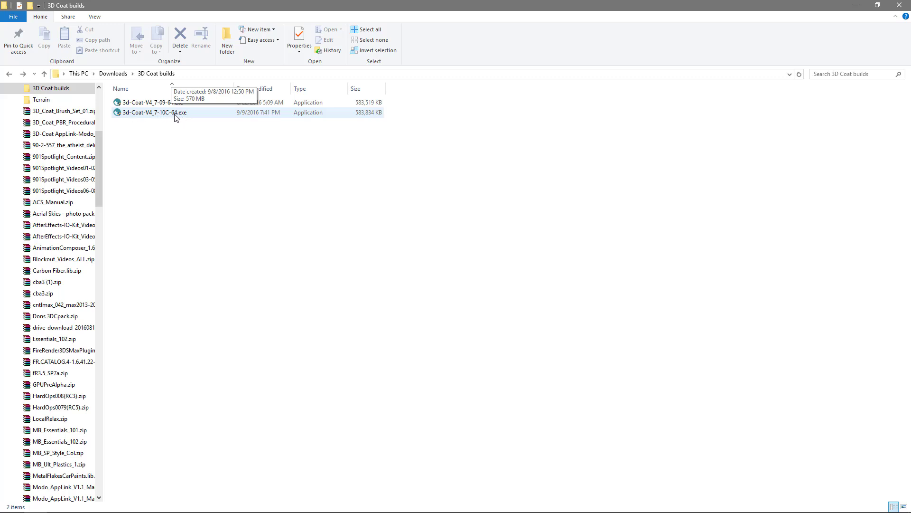
{"action": "left_click", "coordinate": [166, 104]}
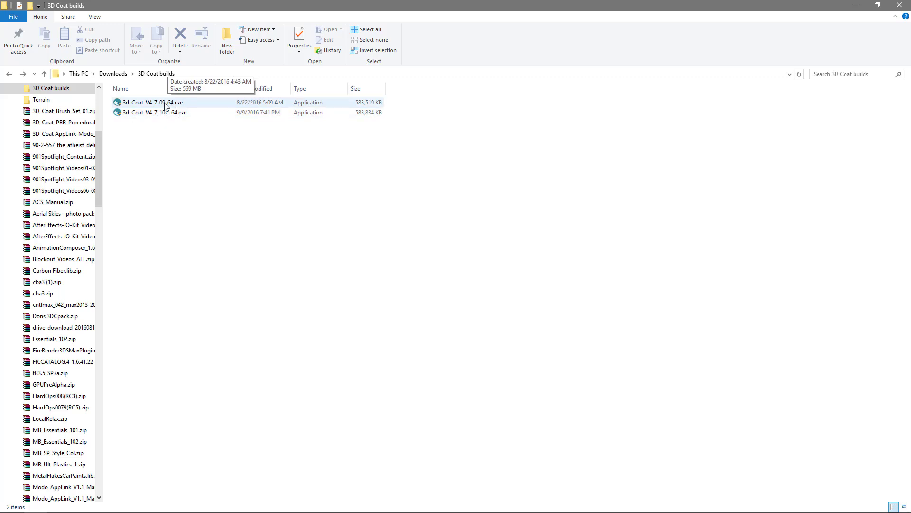
{"action": "left_click", "coordinate": [155, 114]}
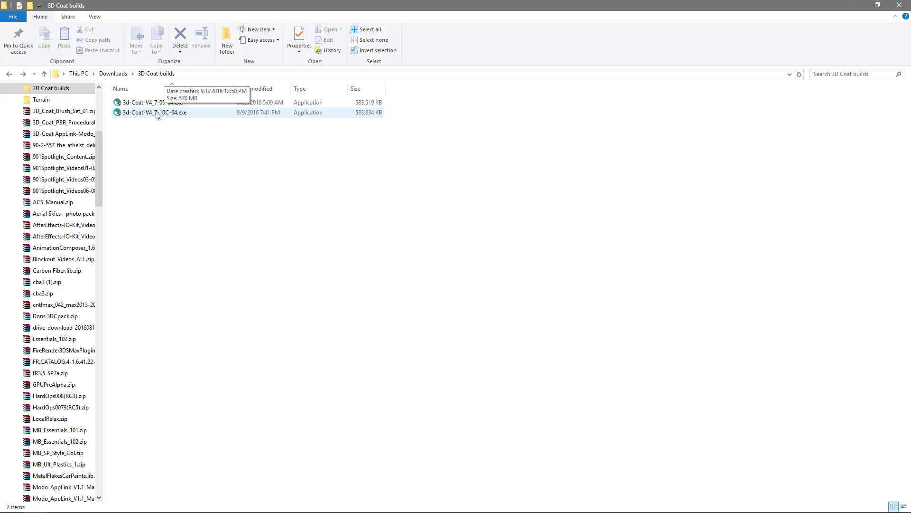
- Go back to the Program Files folder on Local Disk (C:) by way of This PC
{"action": "left_click", "coordinate": [79, 73]}
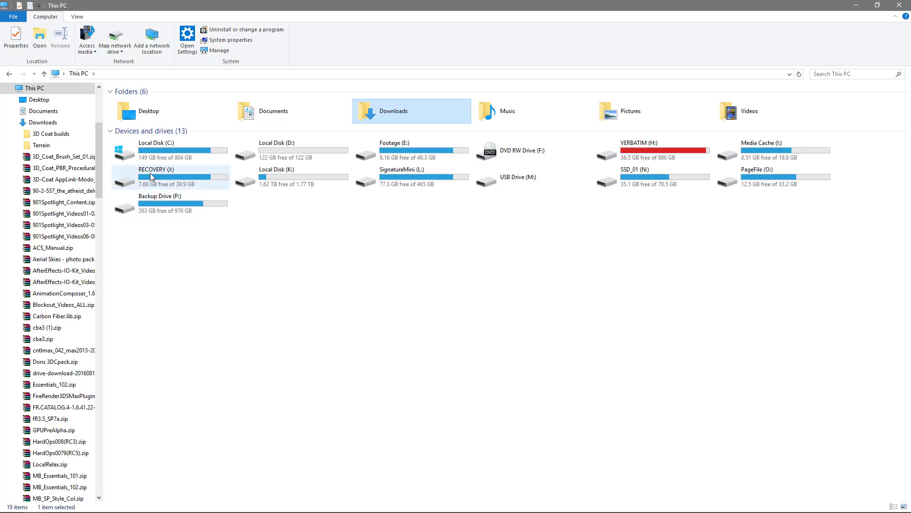
{"action": "double_click", "coordinate": [133, 157]}
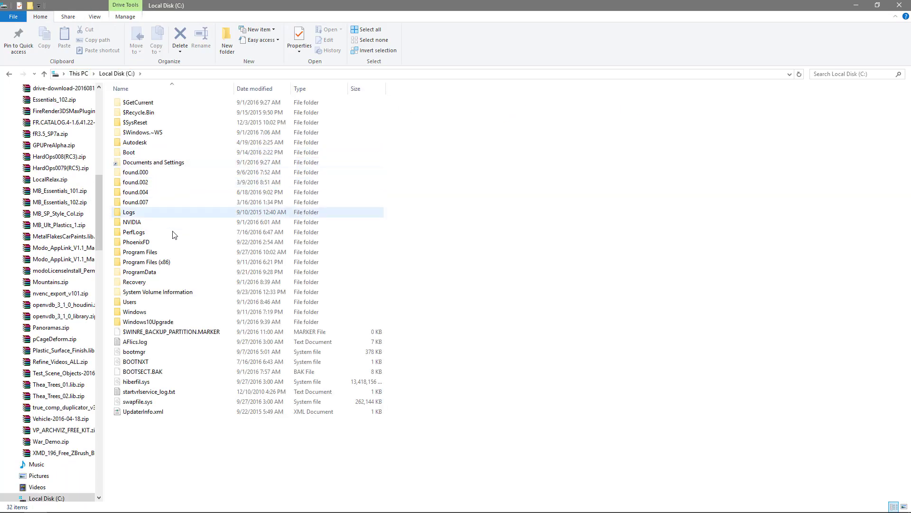
{"action": "double_click", "coordinate": [140, 252]}
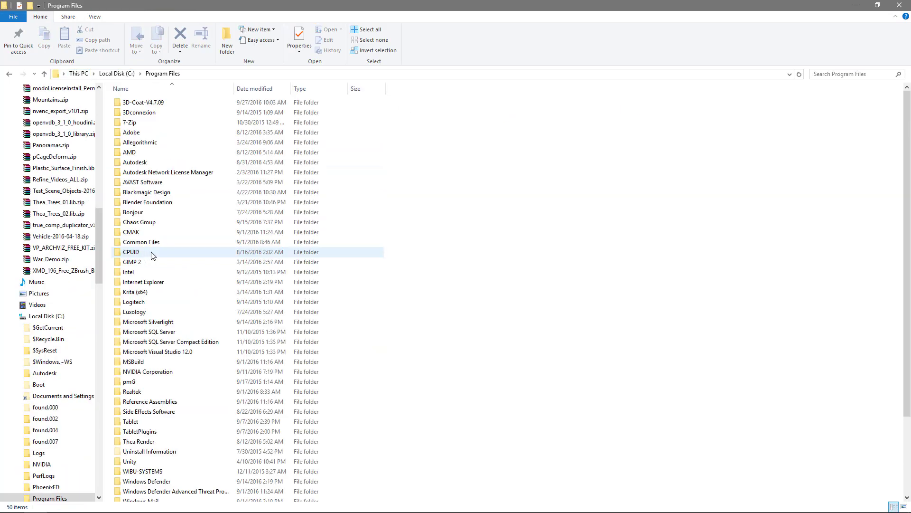
- Rename the 3D-Coat-V4.7.09 folder in Program Files to 3D-Coat-V4.7
{"action": "left_click", "coordinate": [162, 106]}
{"action": "left_click", "coordinate": [160, 103]}
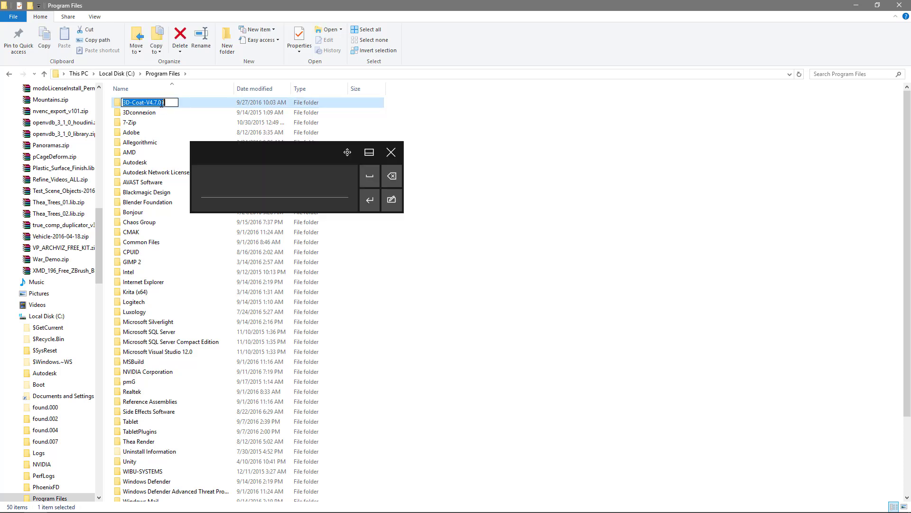
{"action": "left_click", "coordinate": [159, 102]}
{"action": "double_click", "coordinate": [160, 103]}
{"action": "key", "text": "BackSpace"}
{"action": "key", "text": "BackSpace"}
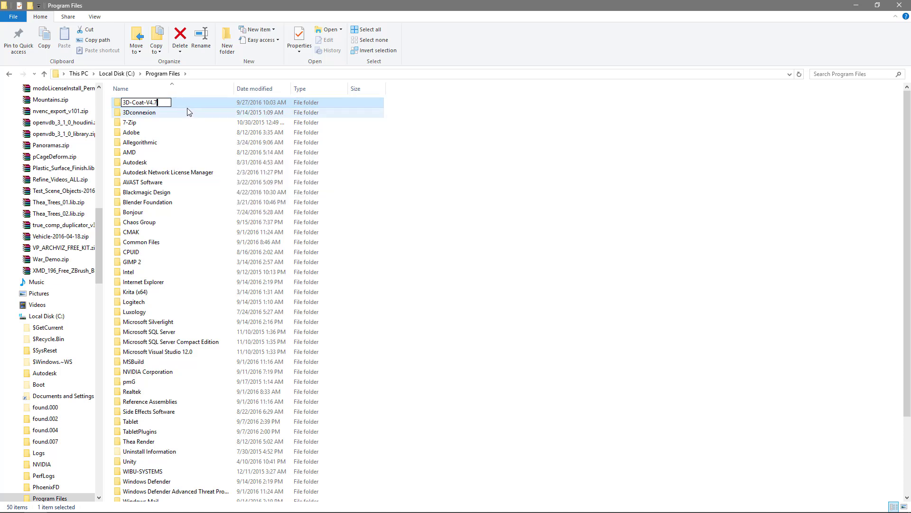
{"action": "key", "text": "Return"}
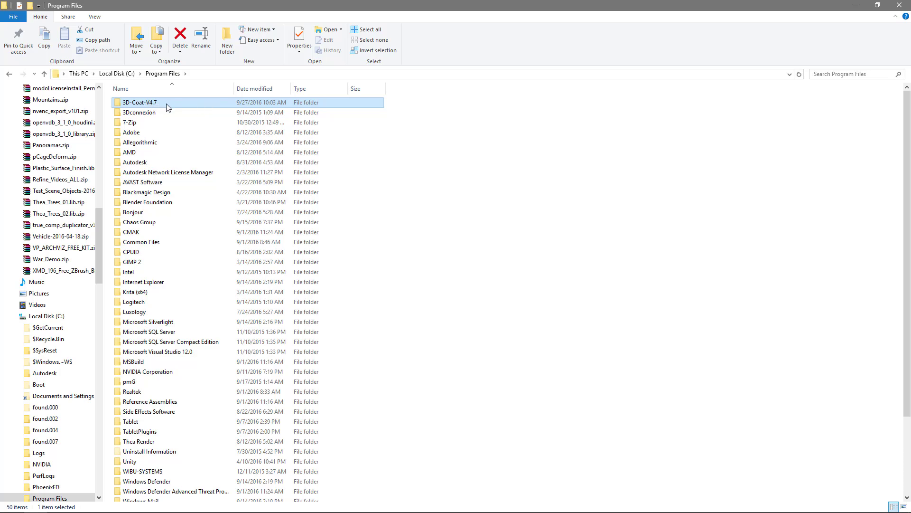
- Run the 3d-Coat-V4_7-10C-64.exe installer from the 3D Coat builds folder and accept its license agreement
{"action": "key", "text": "alt+Left"}
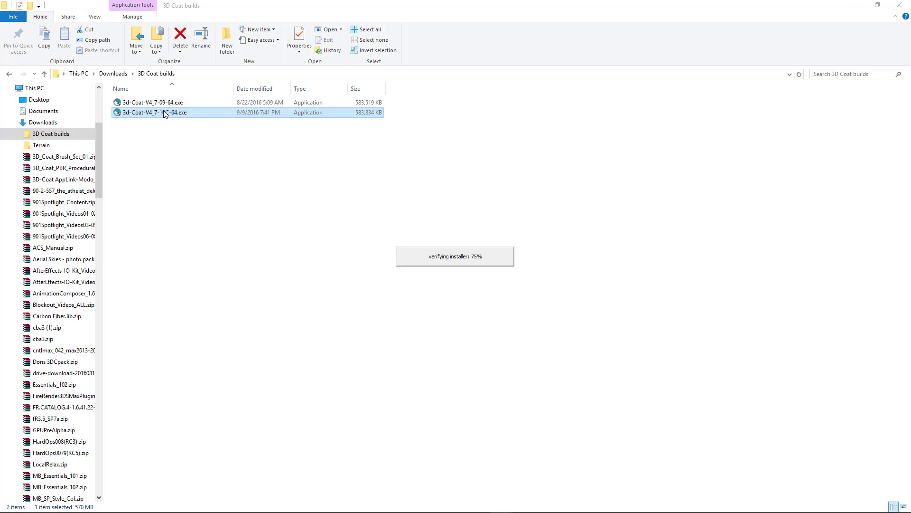
{"action": "left_click", "coordinate": [458, 282]}
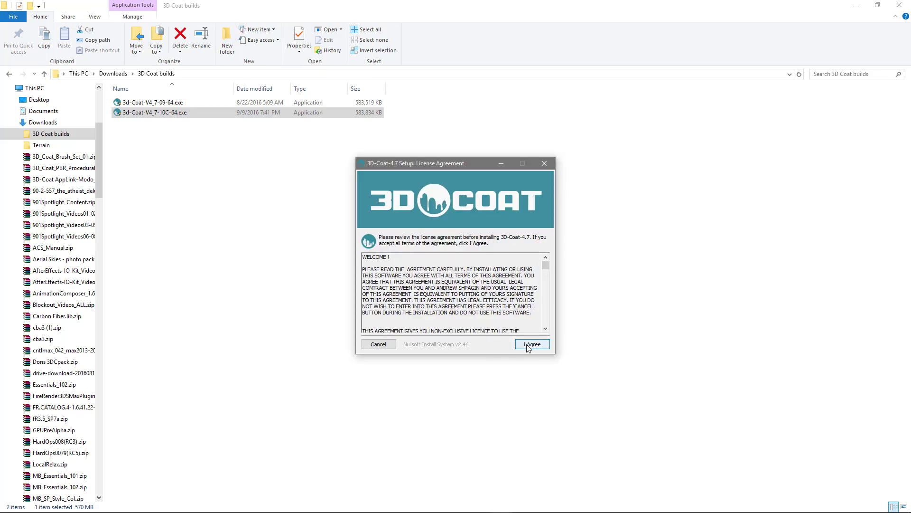
{"action": "left_click", "coordinate": [532, 343]}
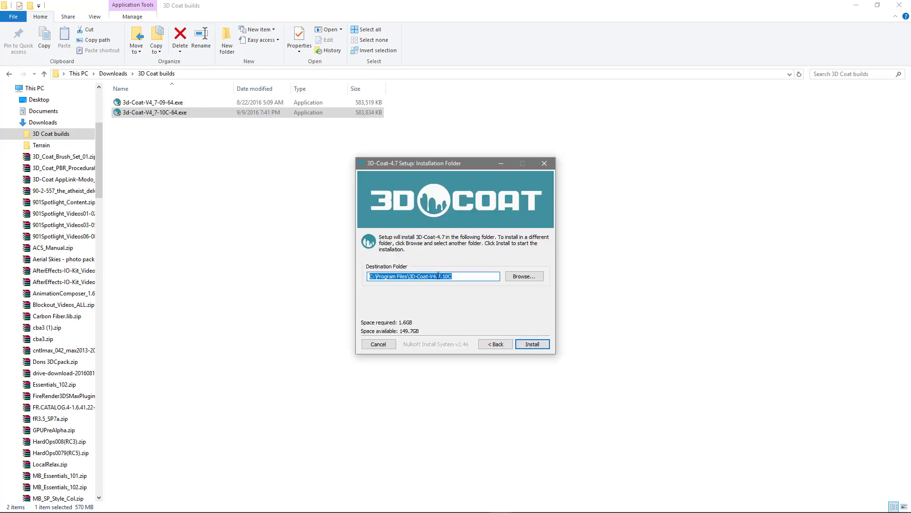
- Set the installer's destination folder to C:\Program Files\3D-Coat-V4.7
{"action": "left_click", "coordinate": [441, 276]}
{"action": "double_click", "coordinate": [446, 276]}
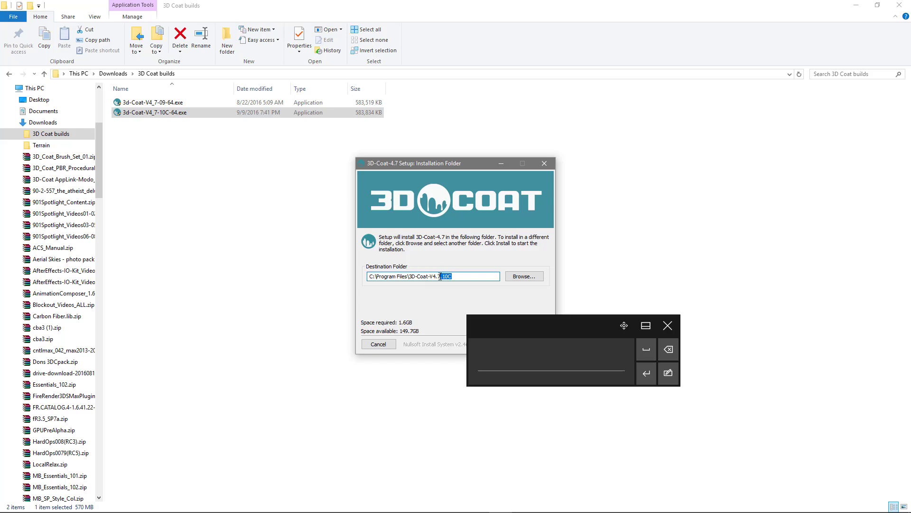
{"action": "key", "text": "BackSpace"}
{"action": "key", "text": "BackSpace"}
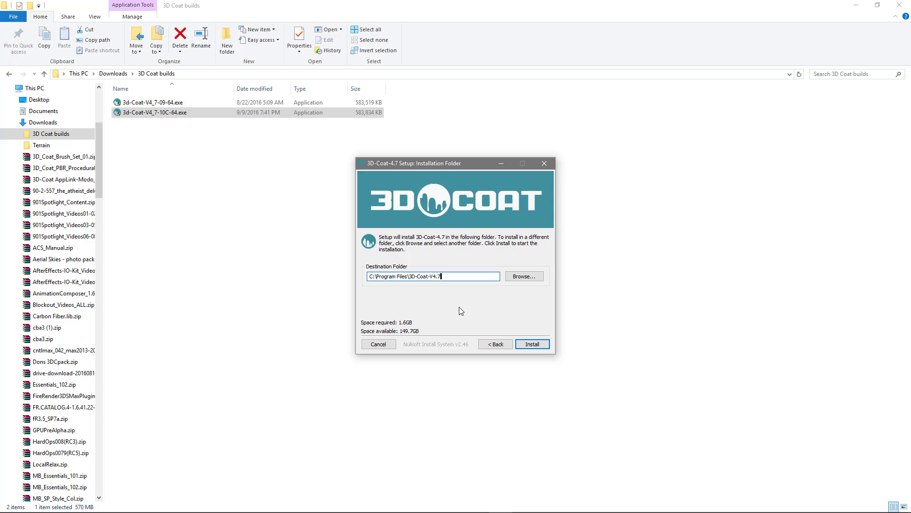
- Install 3D-Coat into the chosen destination folder and close the setup once it completes
{"action": "left_click", "coordinate": [528, 344]}
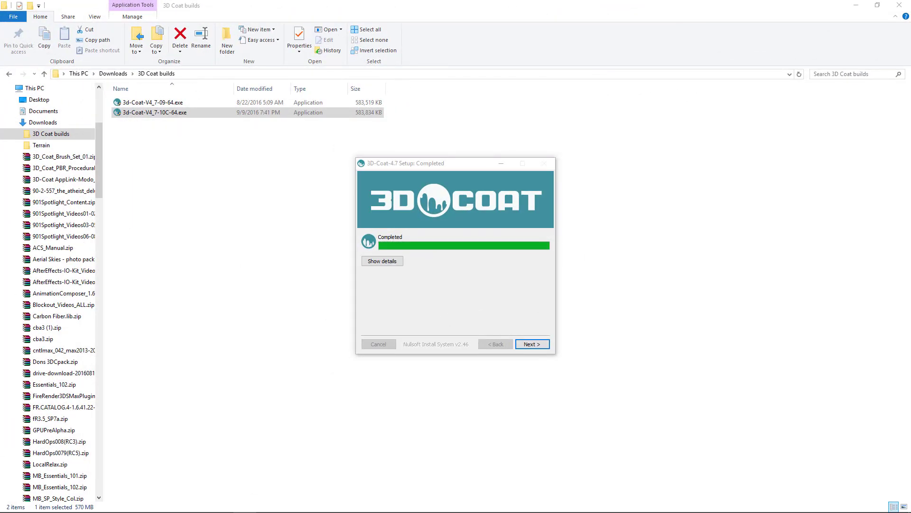
{"action": "key", "text": "Return"}
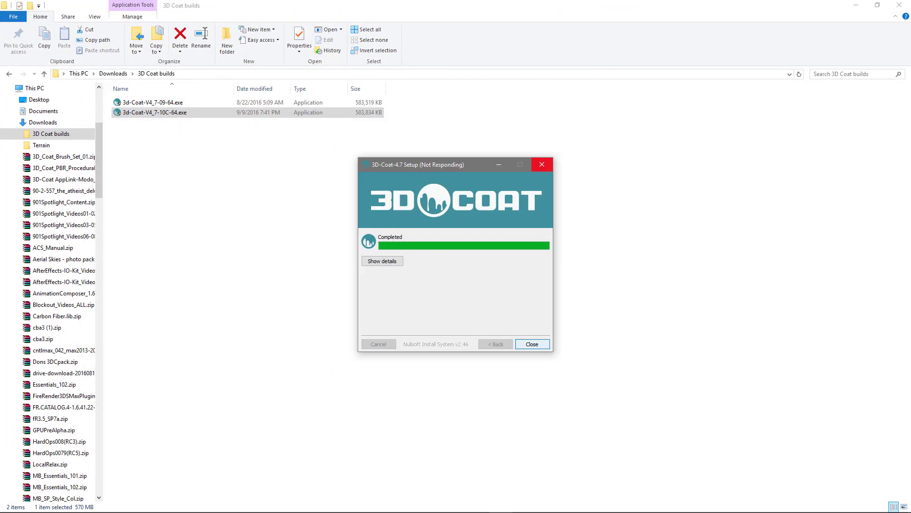
{"action": "key", "text": "Return"}
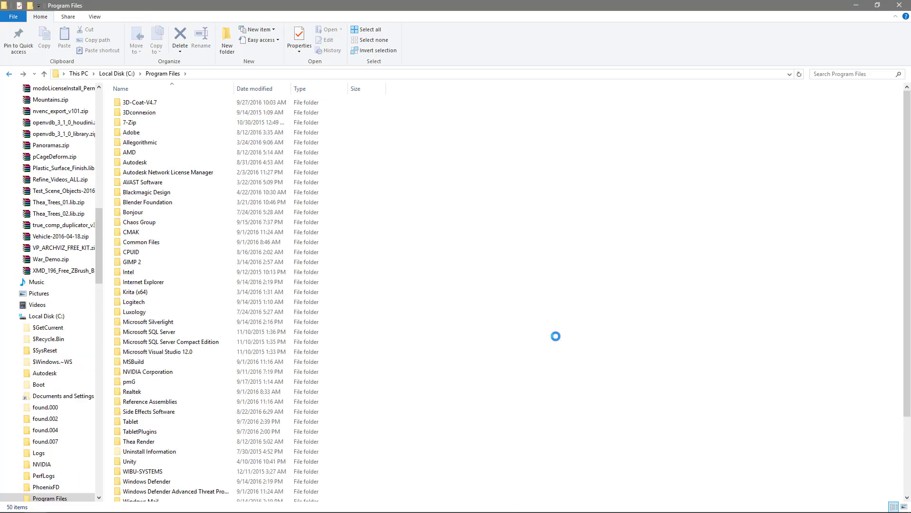